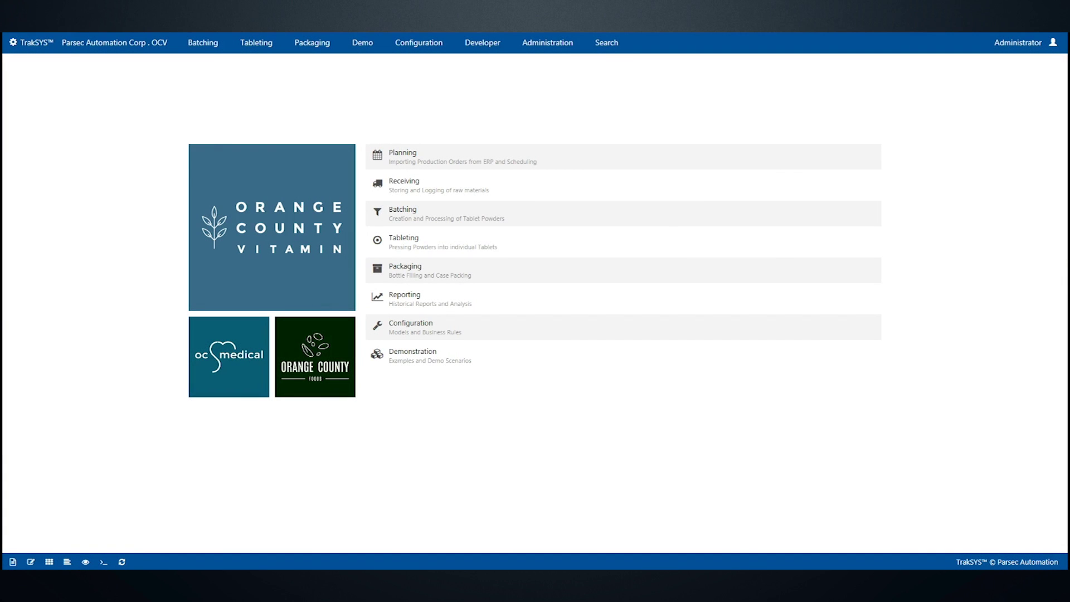
Go from the home page into the Packaging overview and on to the Line 1 dashboard
click(410, 279)
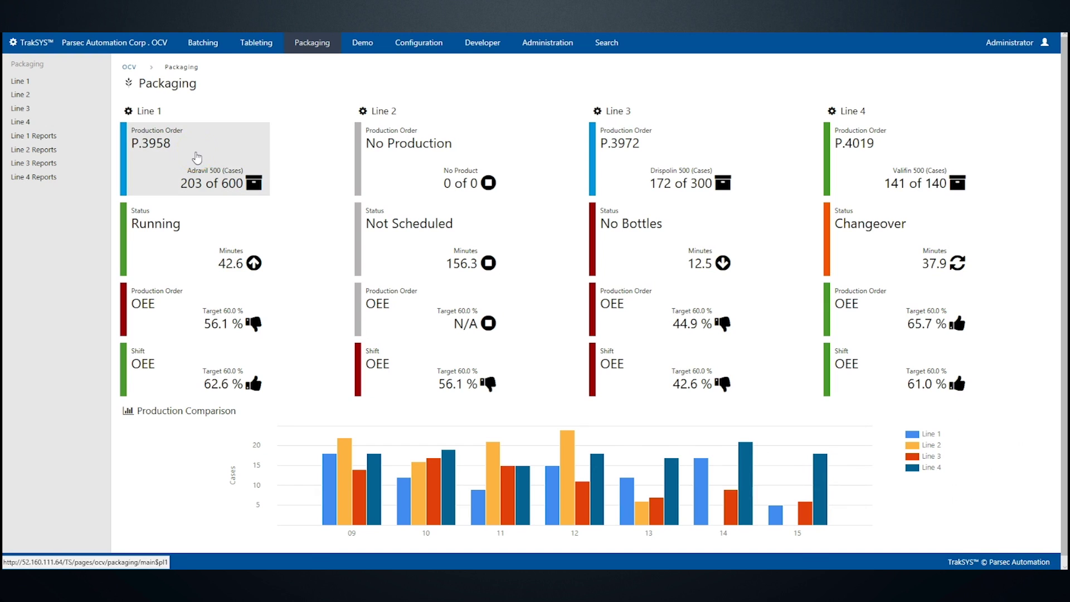
click(197, 158)
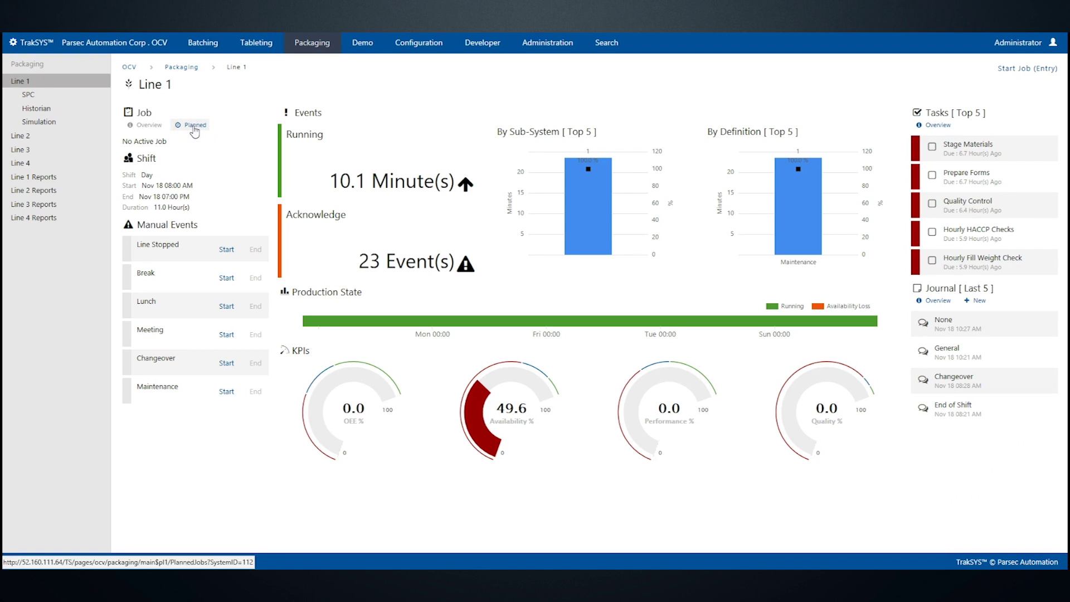
Start planned job P.5829 from Line 1's planned jobs list and confirm it
click(195, 126)
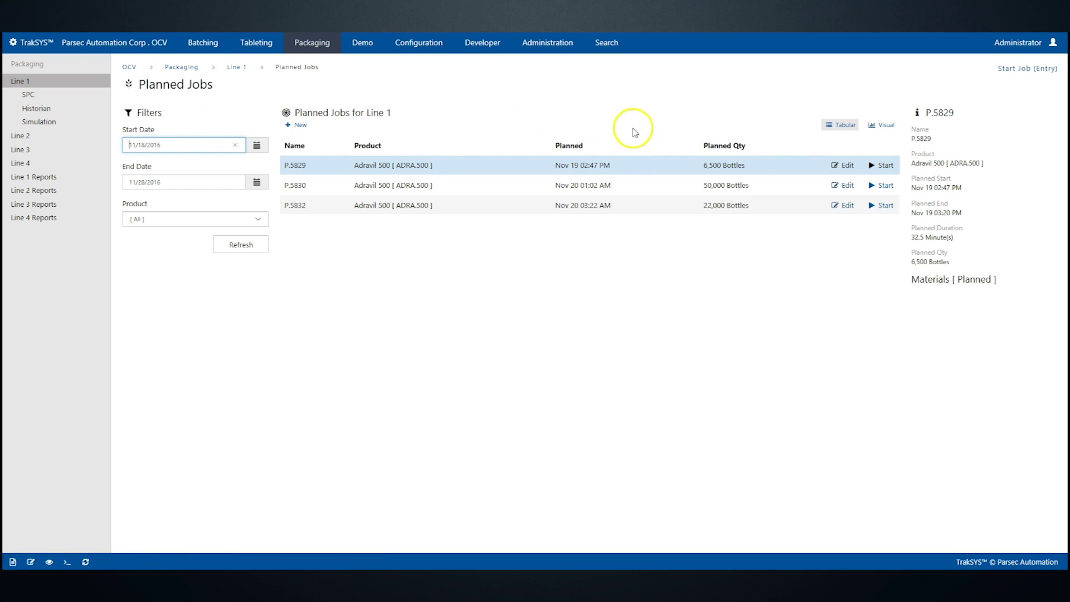
click(886, 166)
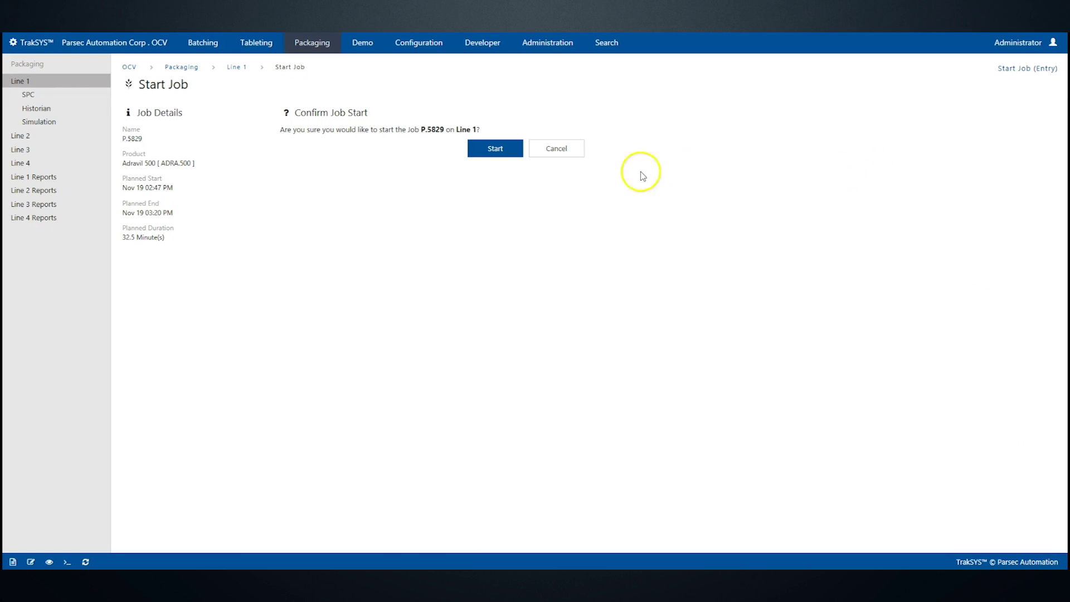
click(501, 155)
click(226, 384)
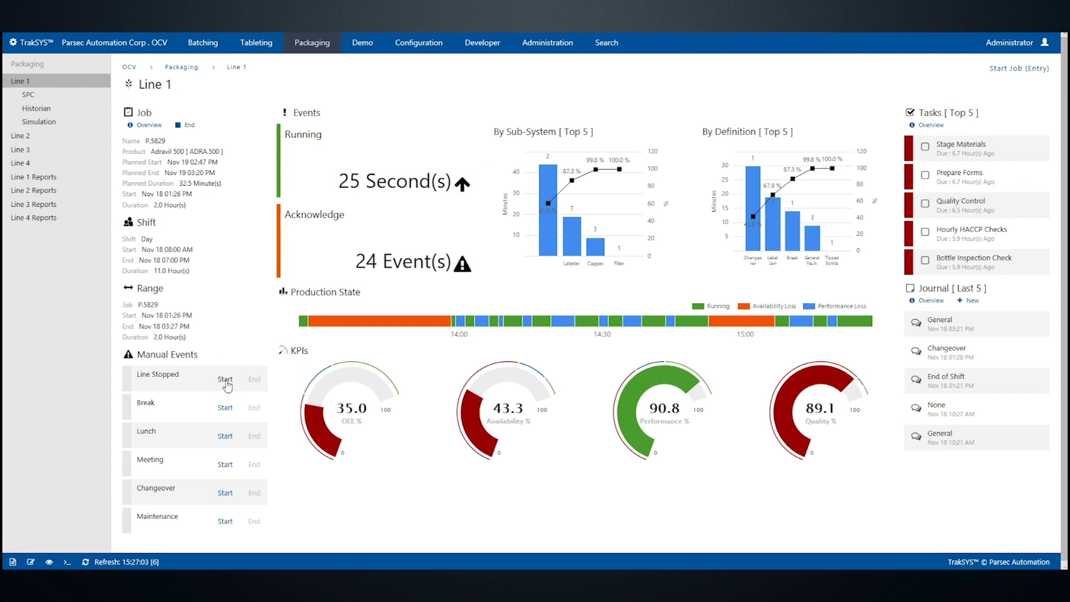
Record a brief manual Line Stopped event on Line 1 and bring up the Tipped Bottle event
click(226, 381)
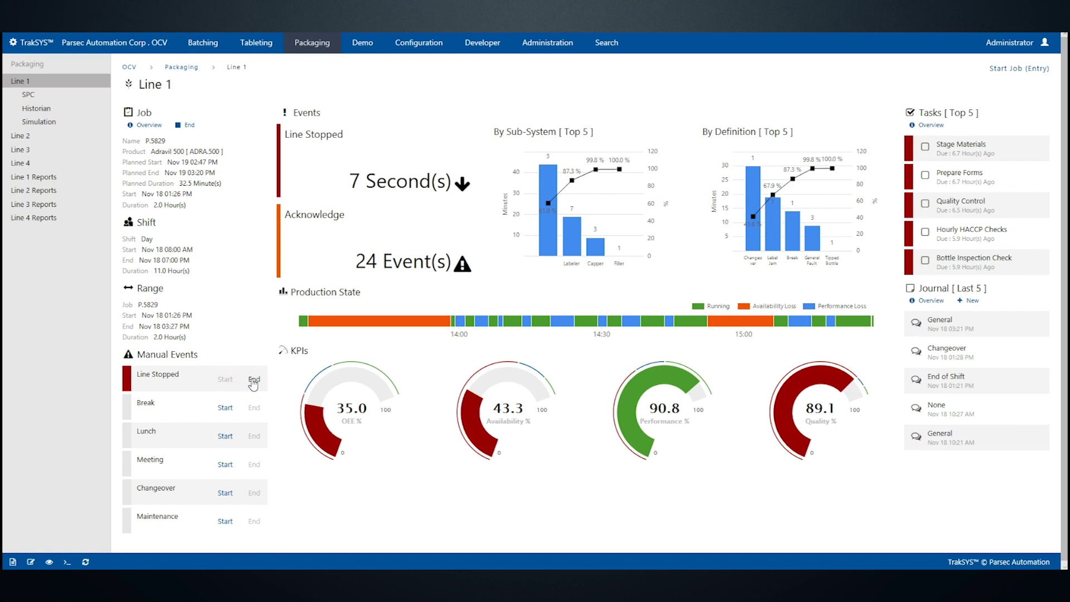
click(254, 381)
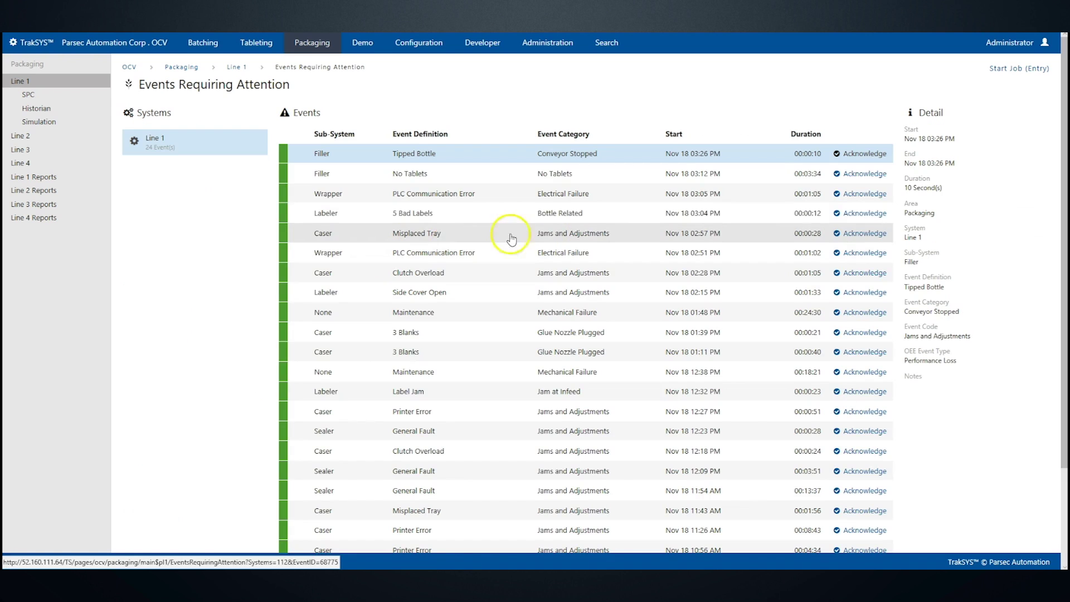
click(865, 155)
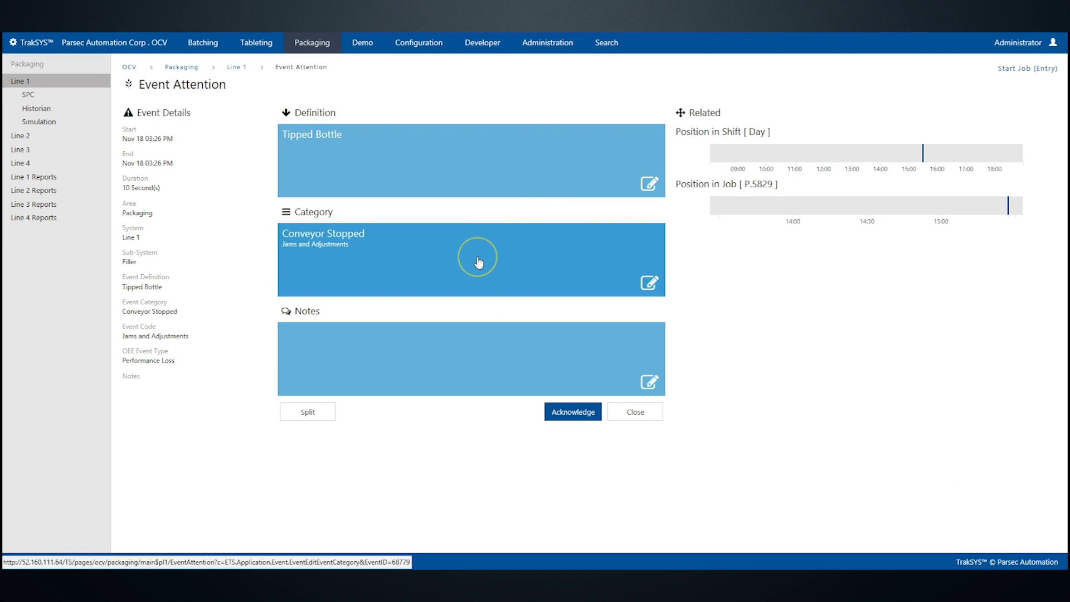
Assign the Tipped Bottle event to the Conveyor Stopped category and acknowledge it
click(479, 263)
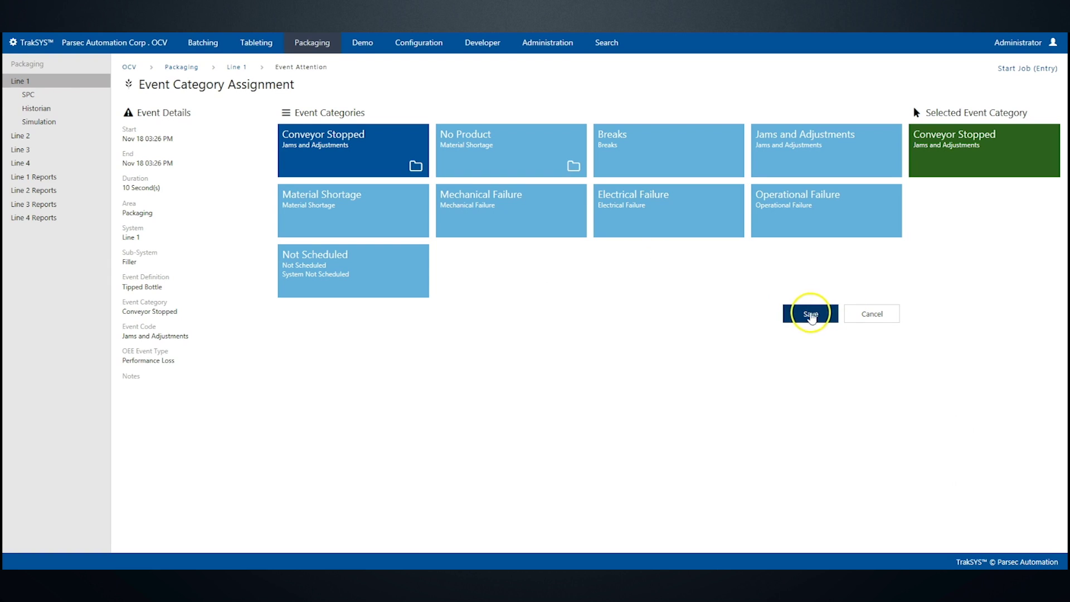
click(811, 315)
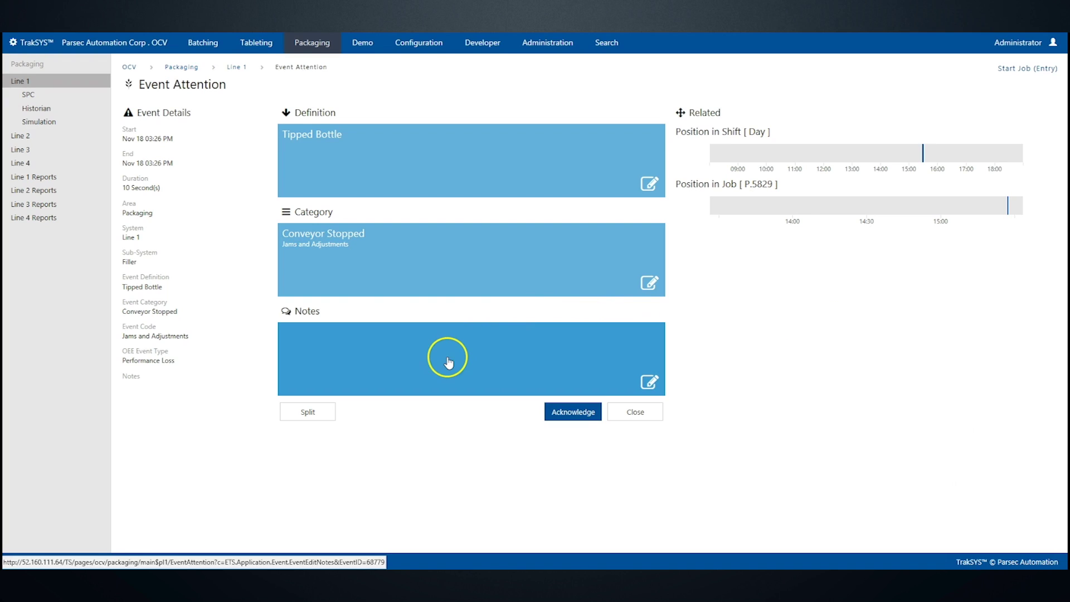
click(565, 415)
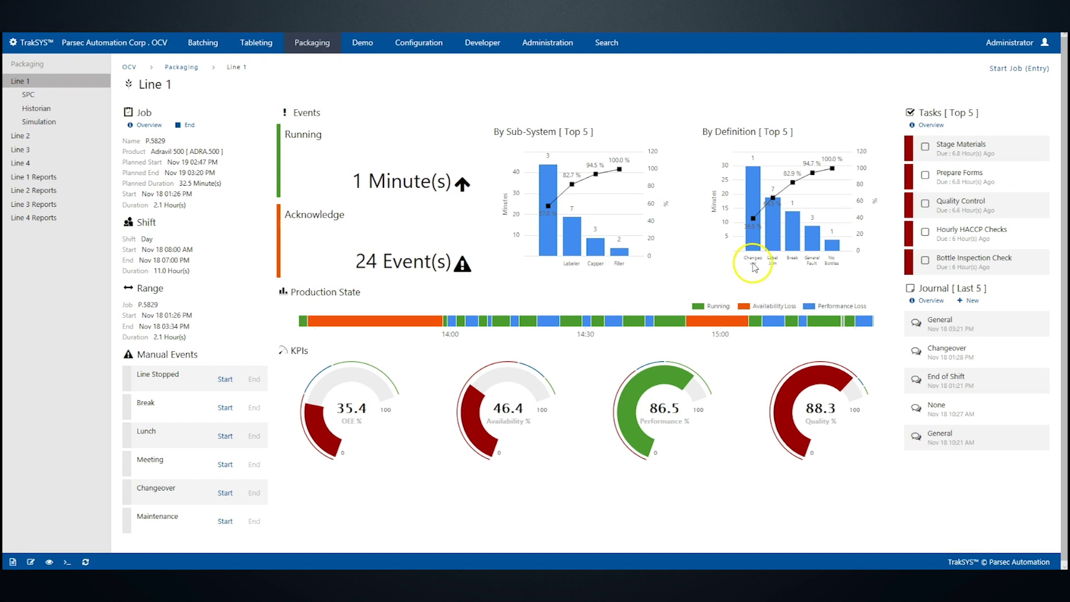
In Hourly HACCP Checks, mark the metal detector, label placement and RFID tests as done
click(951, 236)
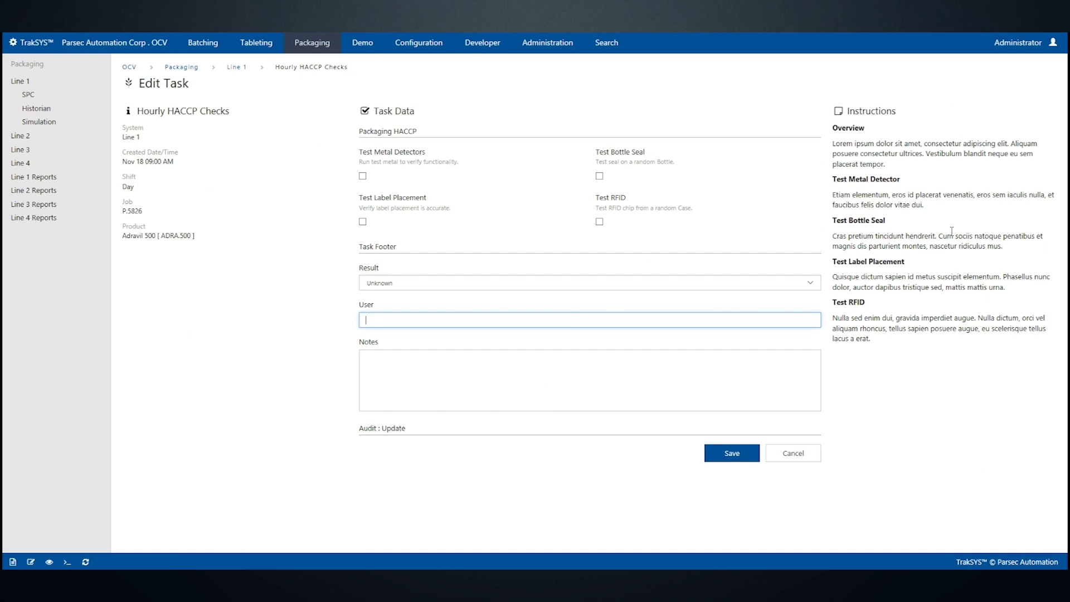
click(364, 177)
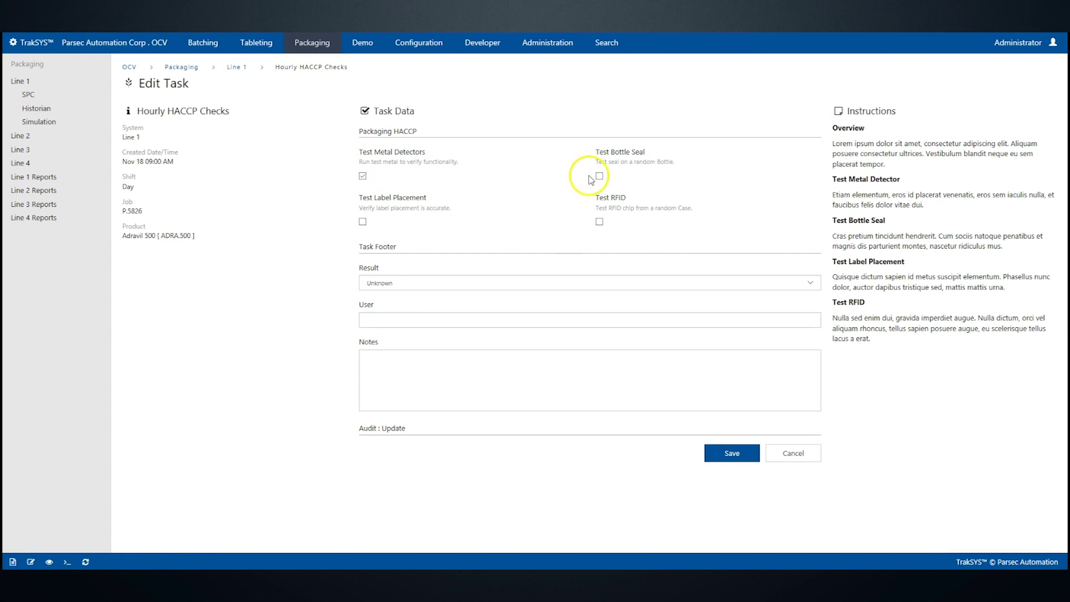
click(363, 222)
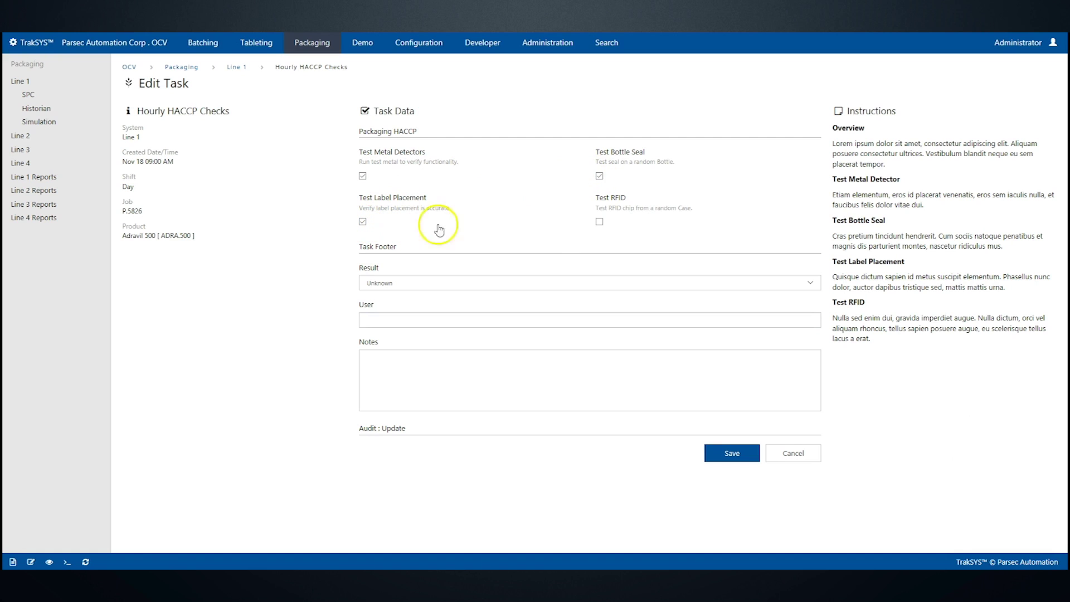
click(599, 222)
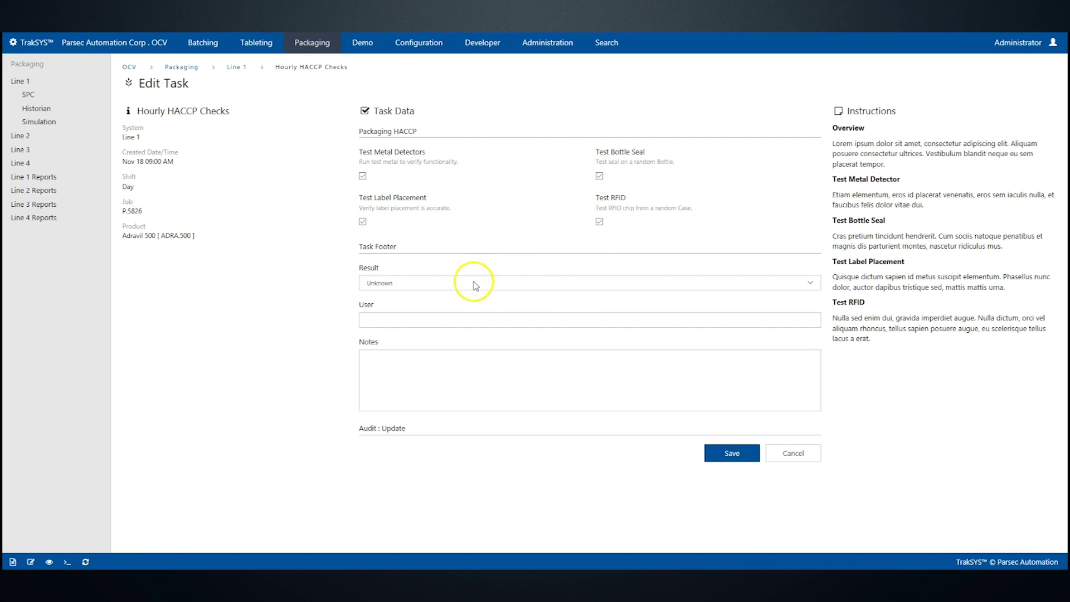
Set the task result to Pass, fill in the user, and save the HACCP task
click(474, 284)
click(468, 305)
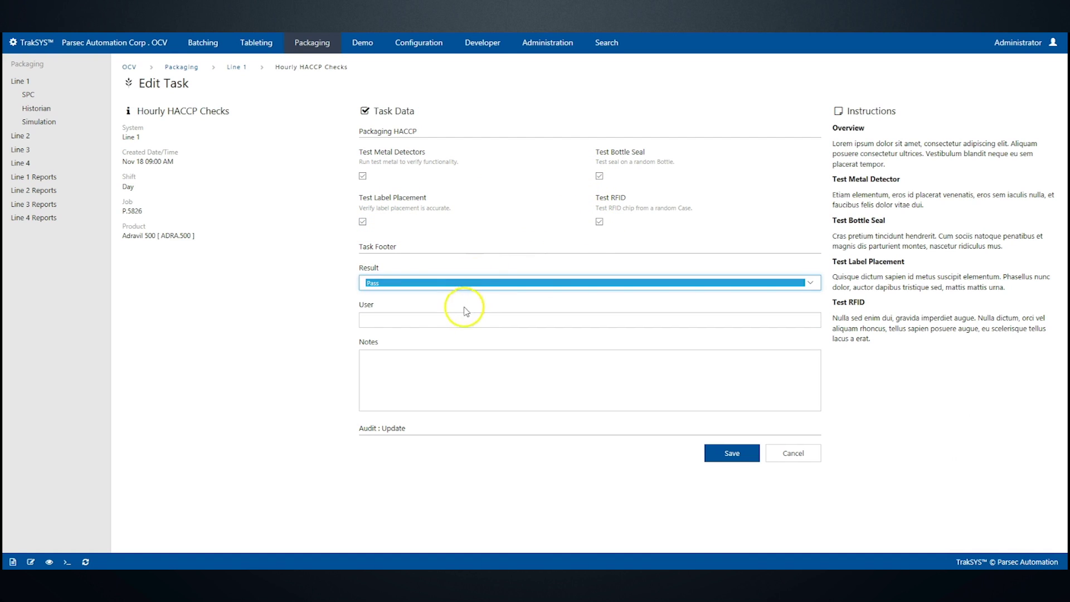
click(454, 321)
text(John)
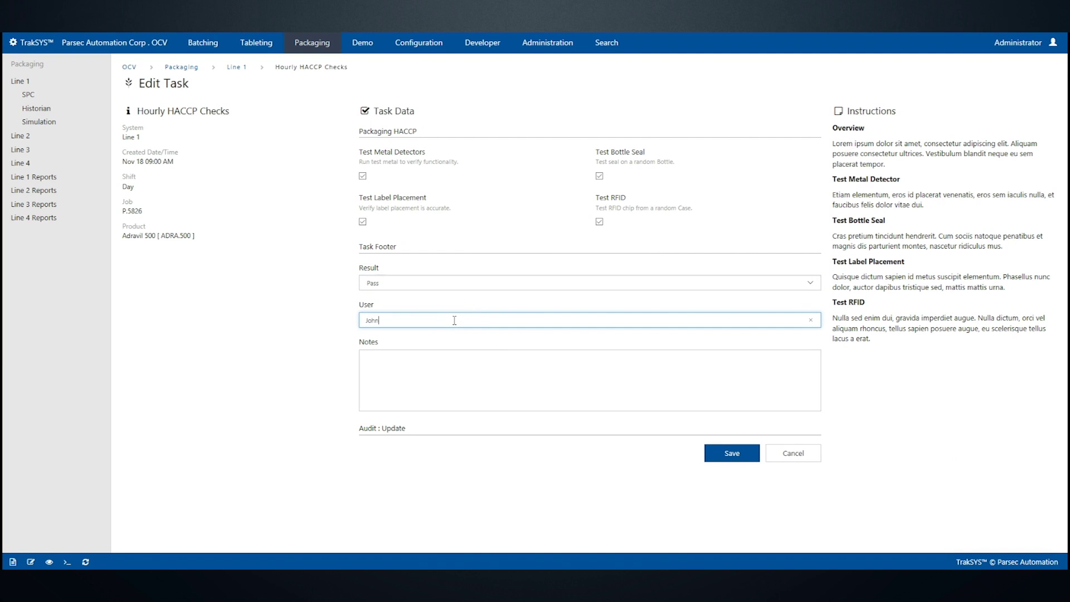
click(485, 358)
click(729, 452)
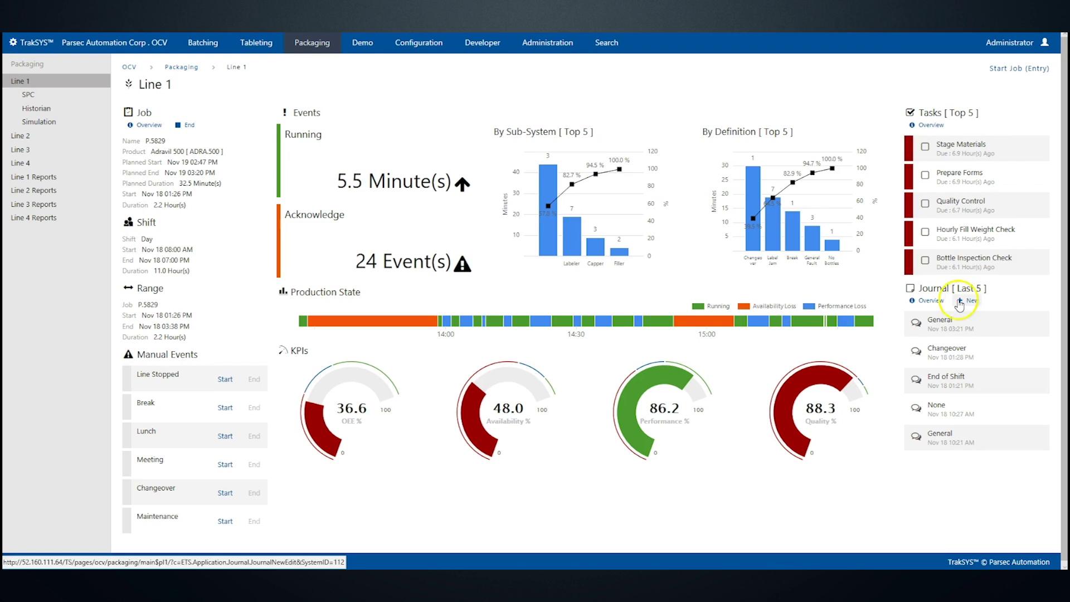
Save a new Common | Adjustment journal entry noting the labeler adjustment is complete
click(960, 306)
click(356, 147)
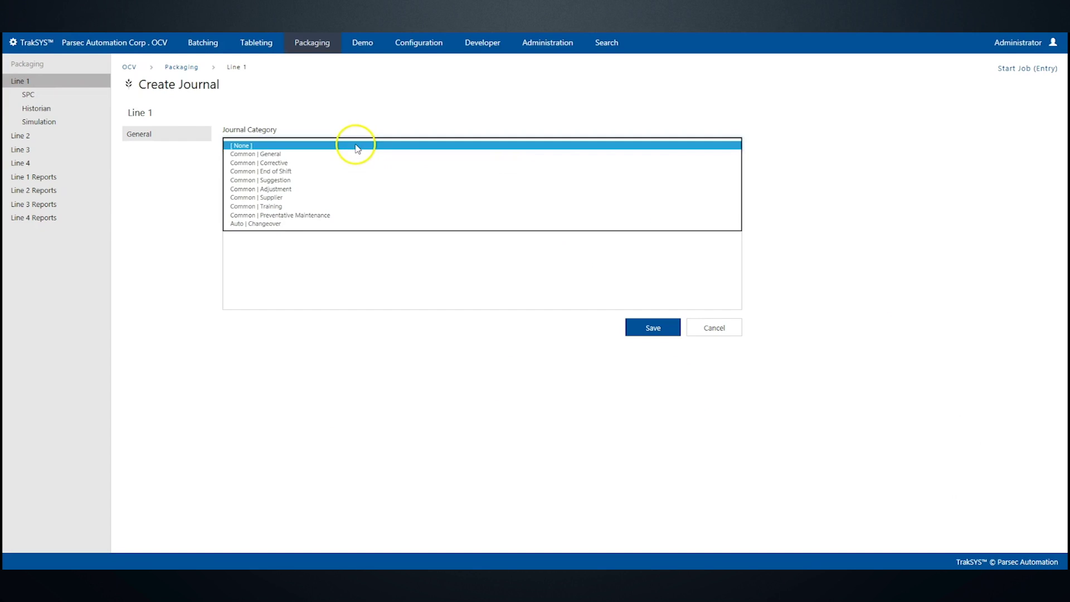
click(352, 190)
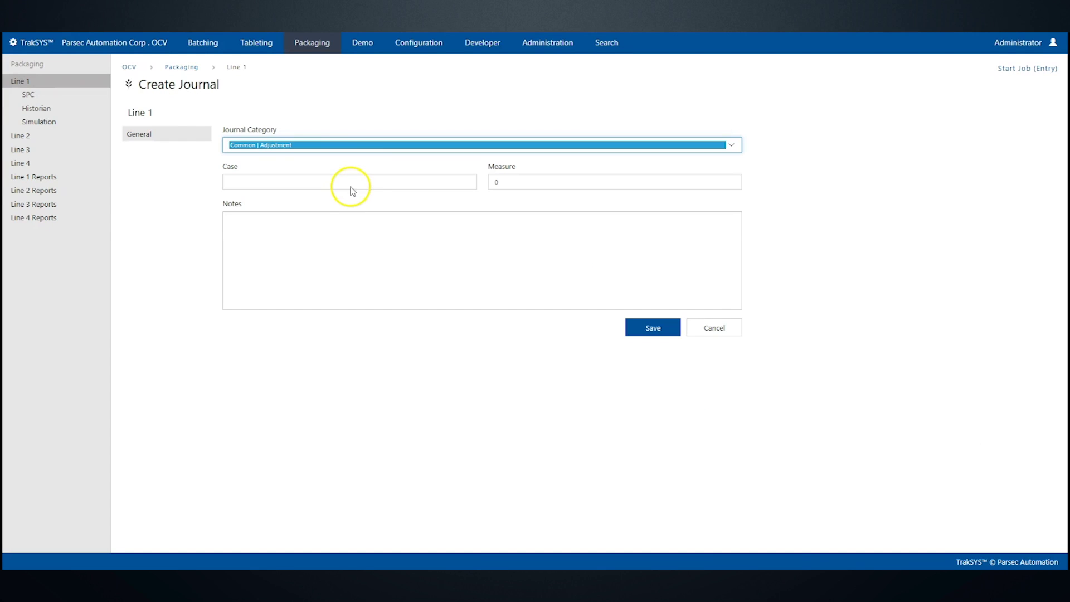
click(346, 233)
text(Labeler adjustment complete.)
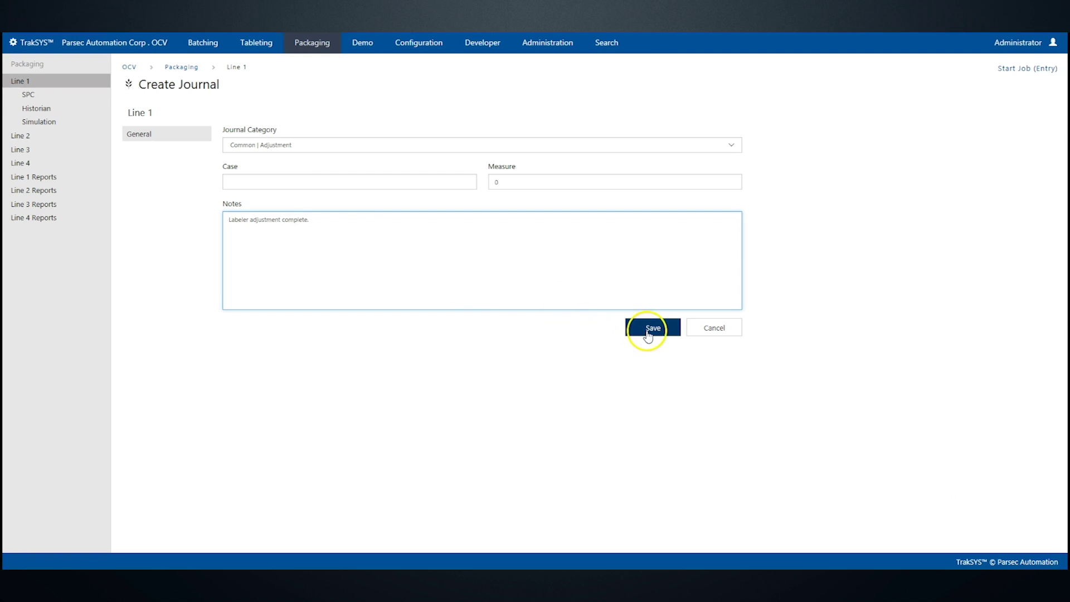
click(645, 329)
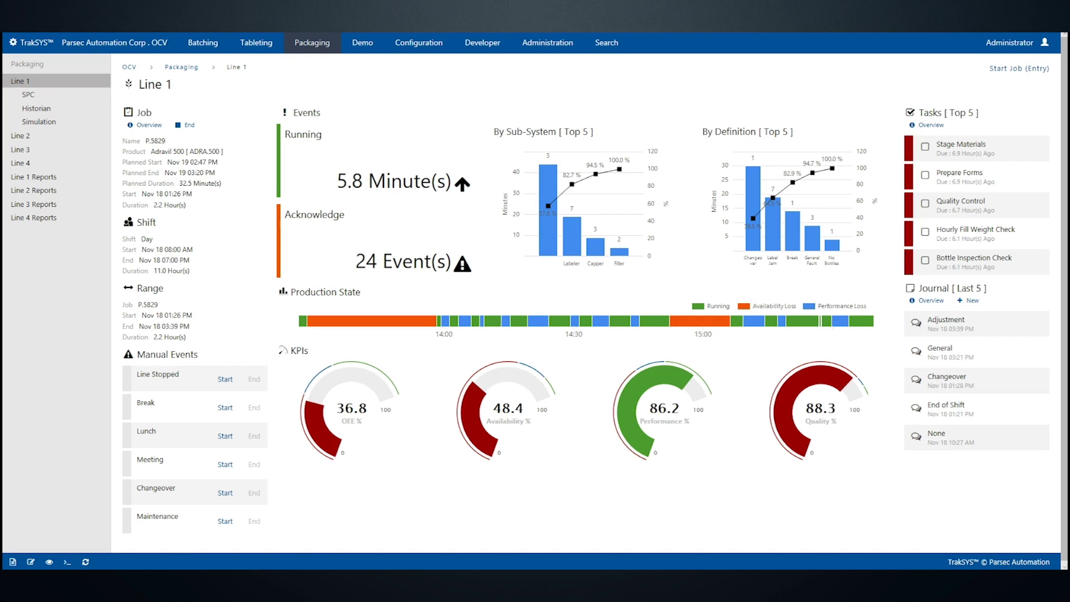